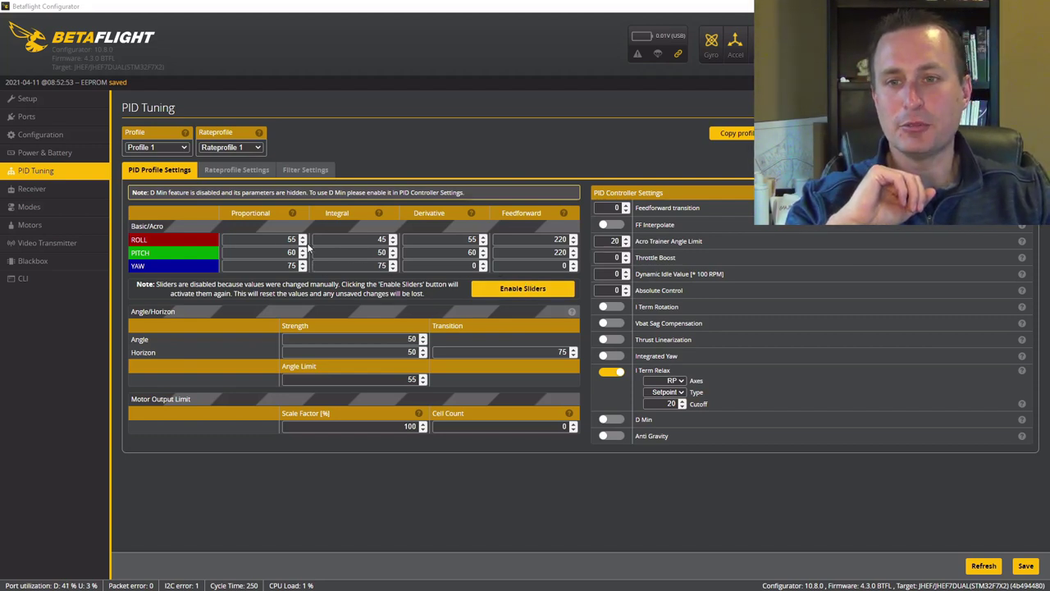
- Review the roll PID gains and the receiver's RC smoothing type and RC interpolation options
double_click(472, 238)
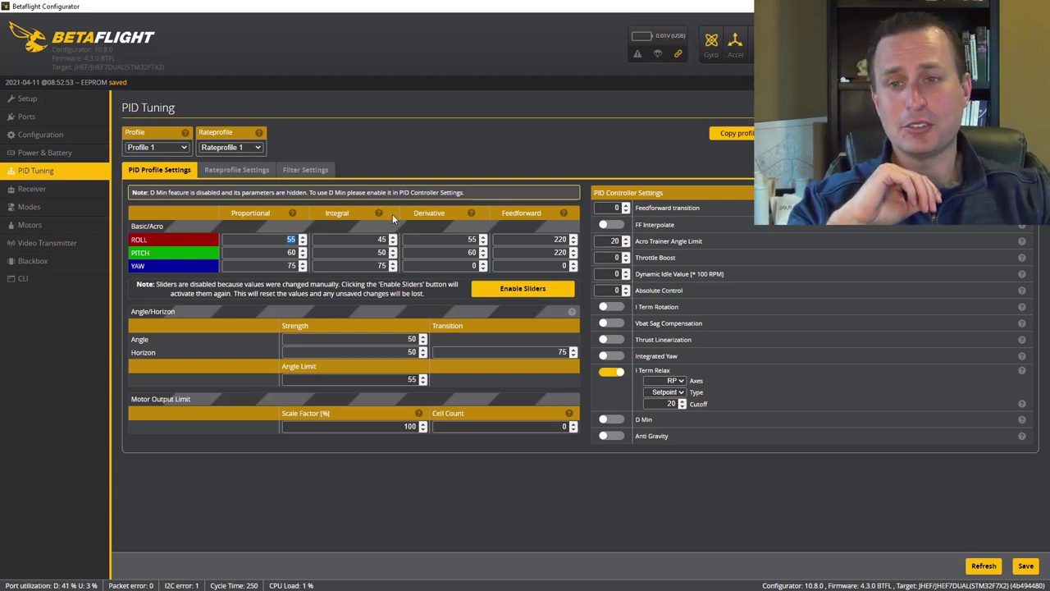
left_click(426, 238)
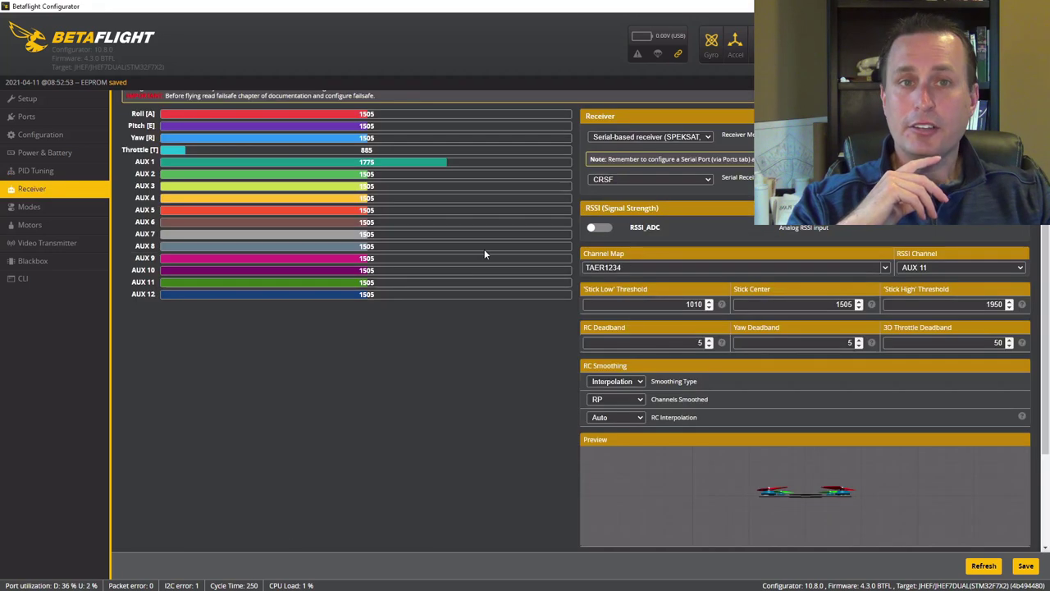
left_click(631, 382)
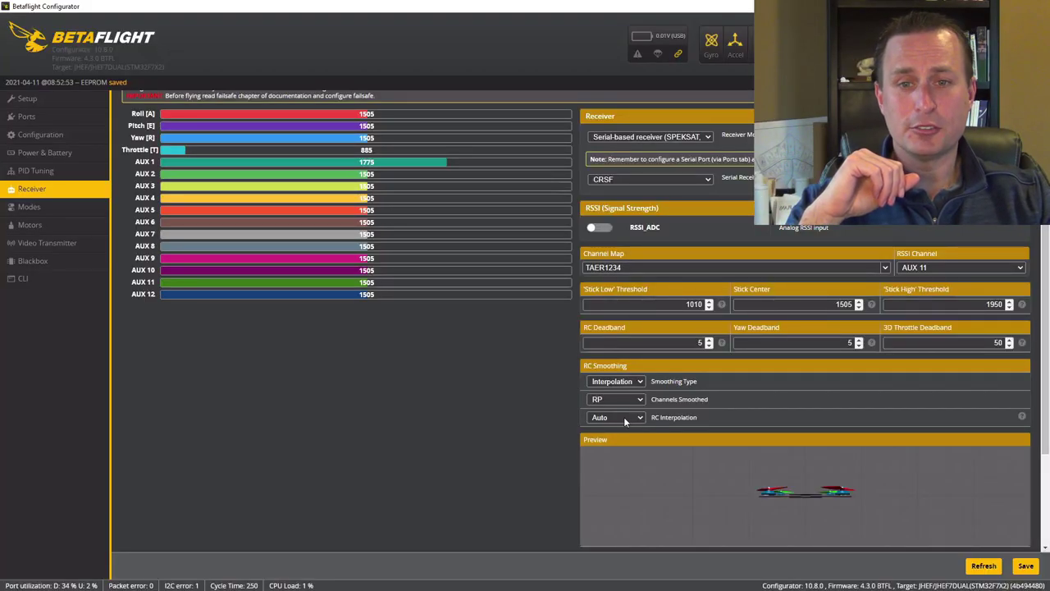
left_click(615, 417)
left_click(612, 429)
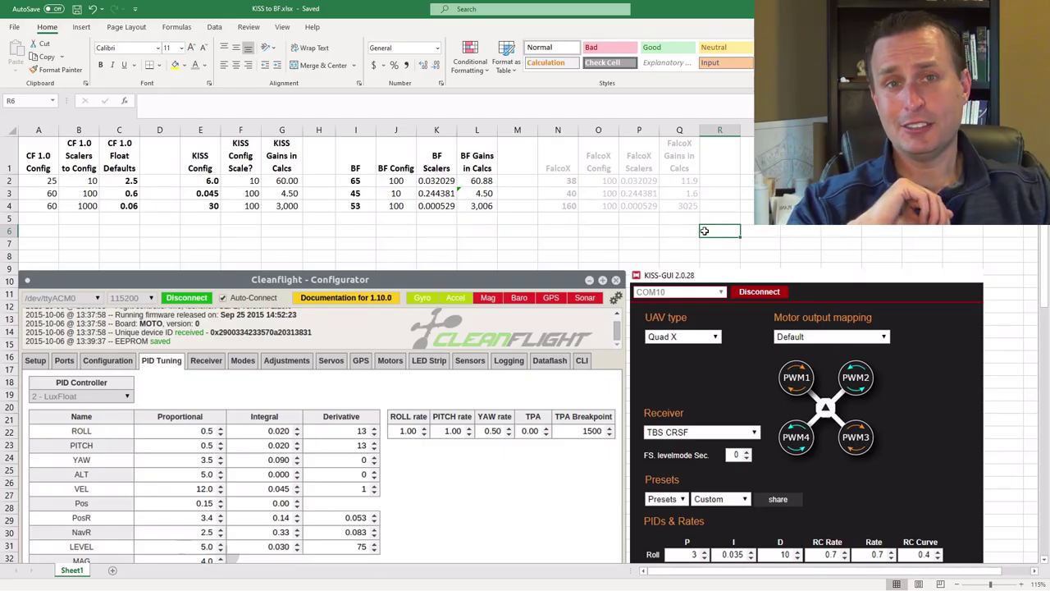
- Switch to the KISS to BF.xlsx workbook in Excel and examine the KISS Config values in E2:E4
left_click(467, 256)
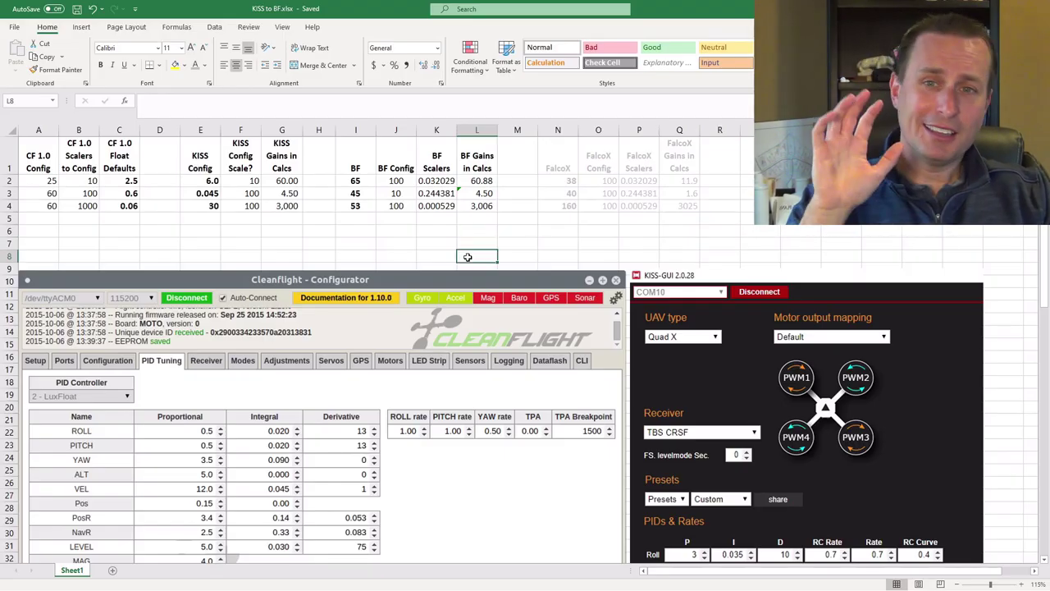
left_click(402, 247)
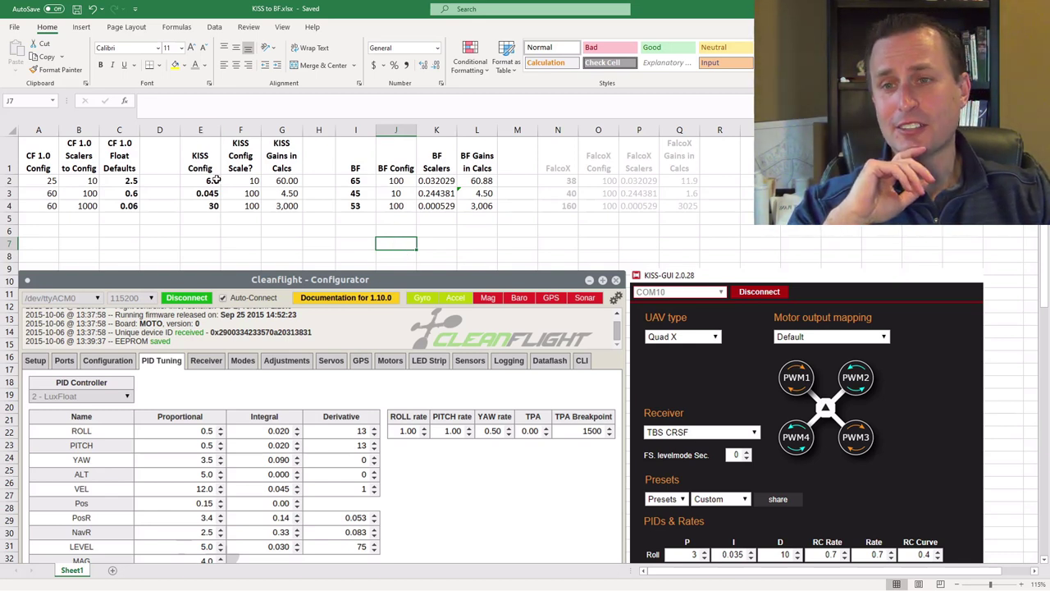
left_click_drag(210, 184, 270, 205)
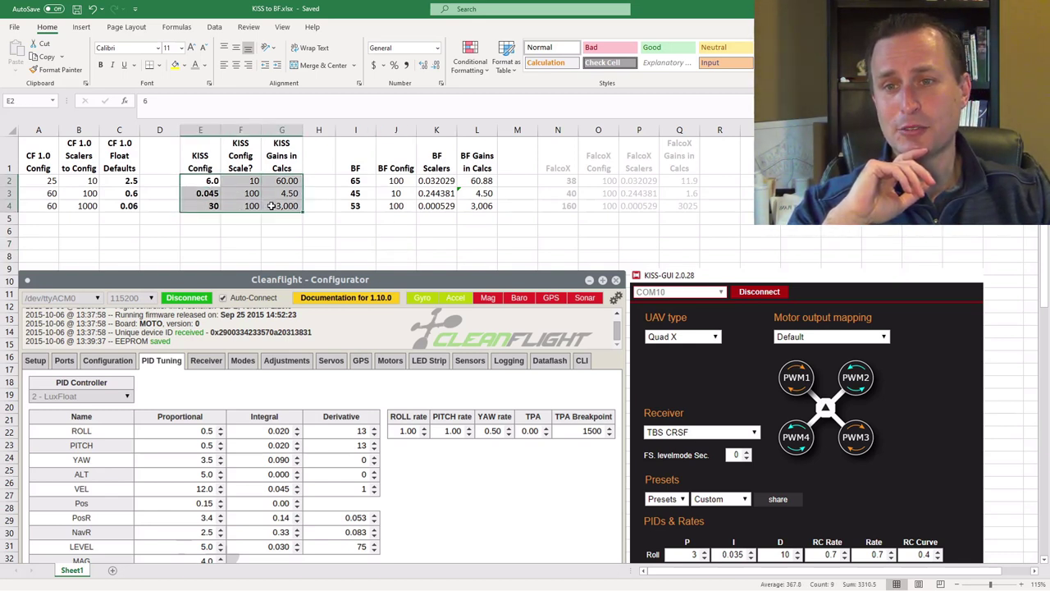
left_click(227, 194)
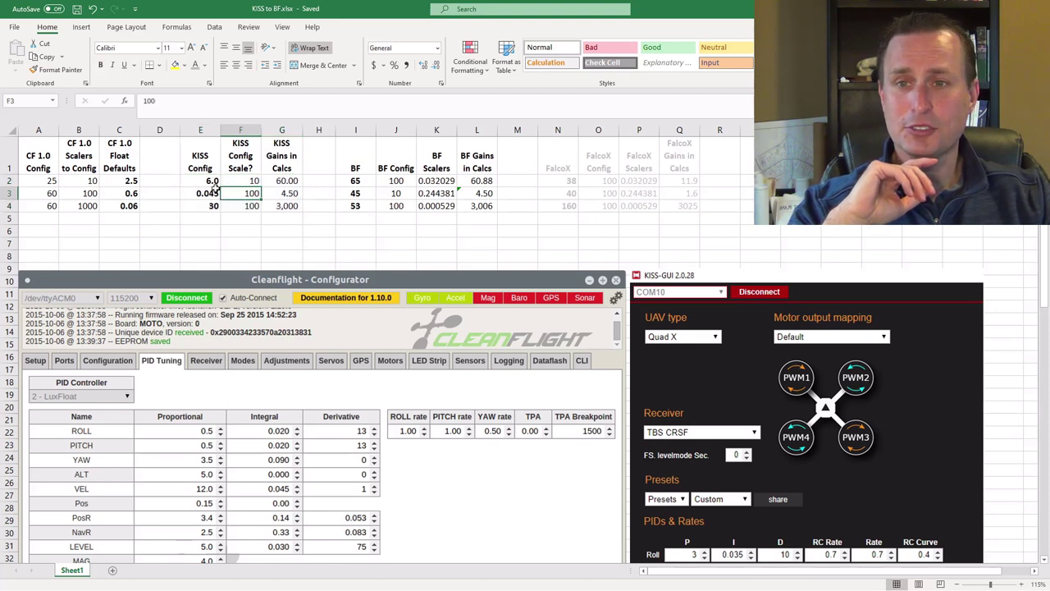
left_click(209, 193)
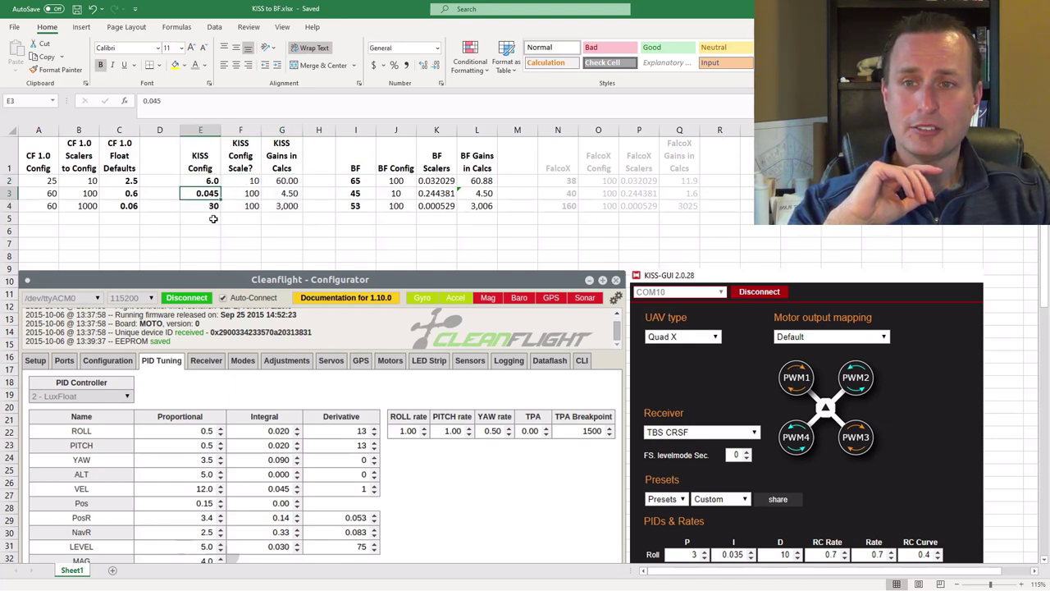
left_click(212, 208)
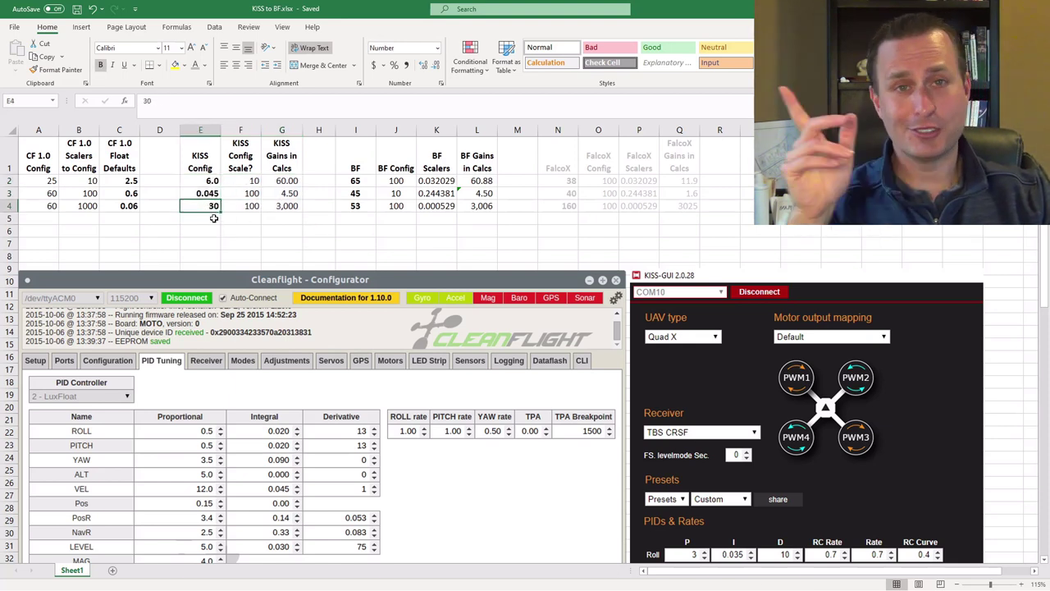
left_click(212, 217)
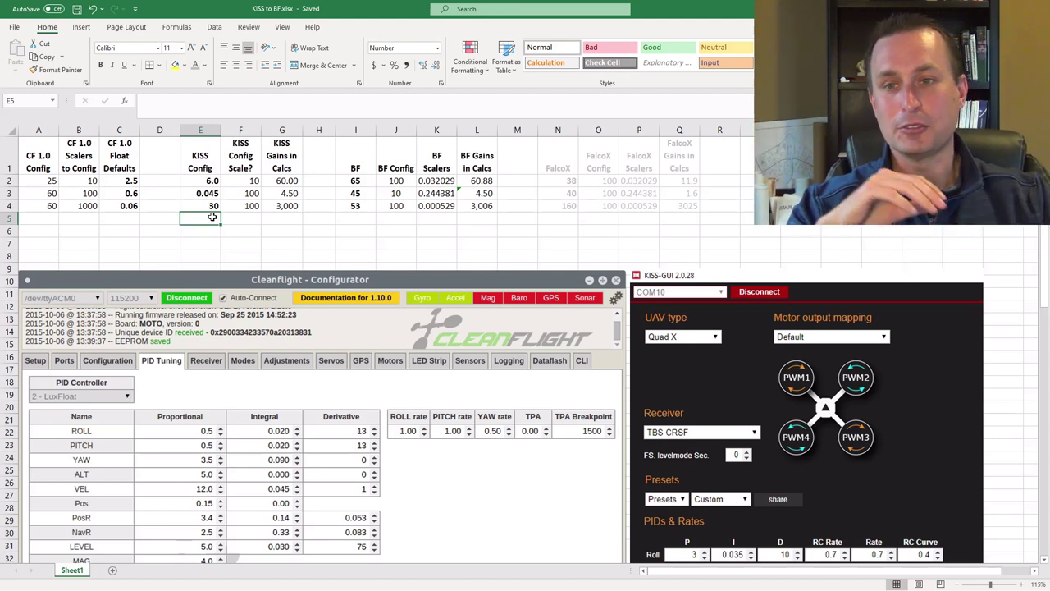
- Examine how the KISS Config values and the KISS Config Scale column produce the KISS Gains in Calcs in G2:G4
left_click_drag(211, 184, 211, 206)
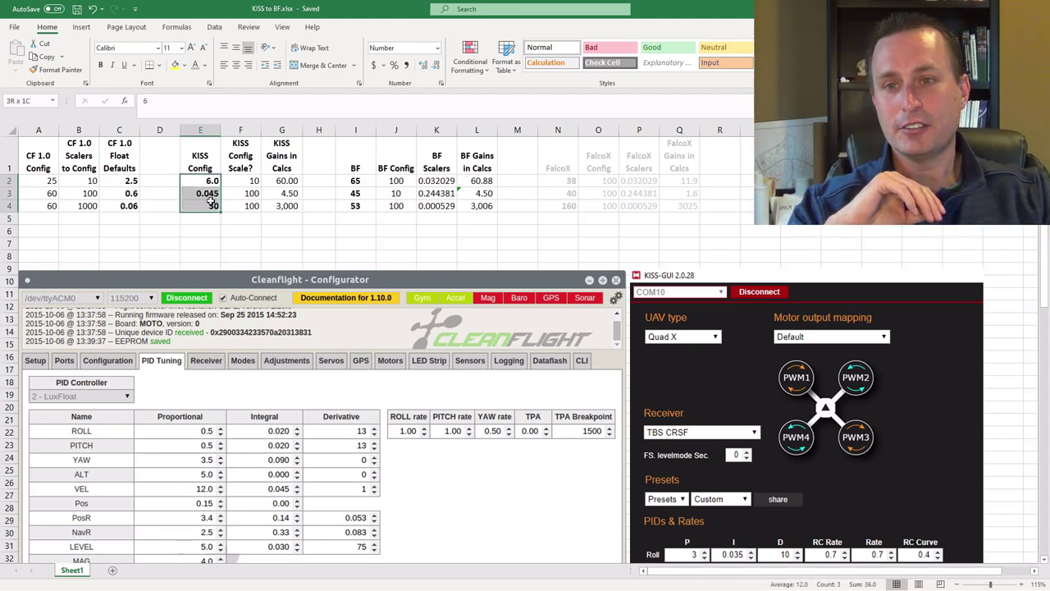
left_click(281, 231)
left_click_drag(283, 184, 289, 203)
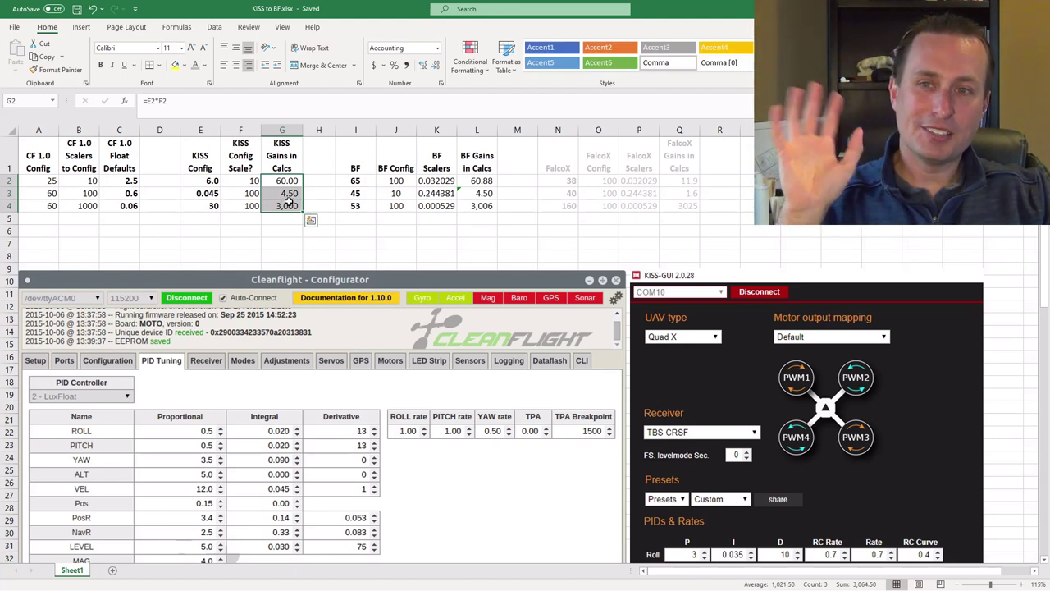
left_click(281, 231)
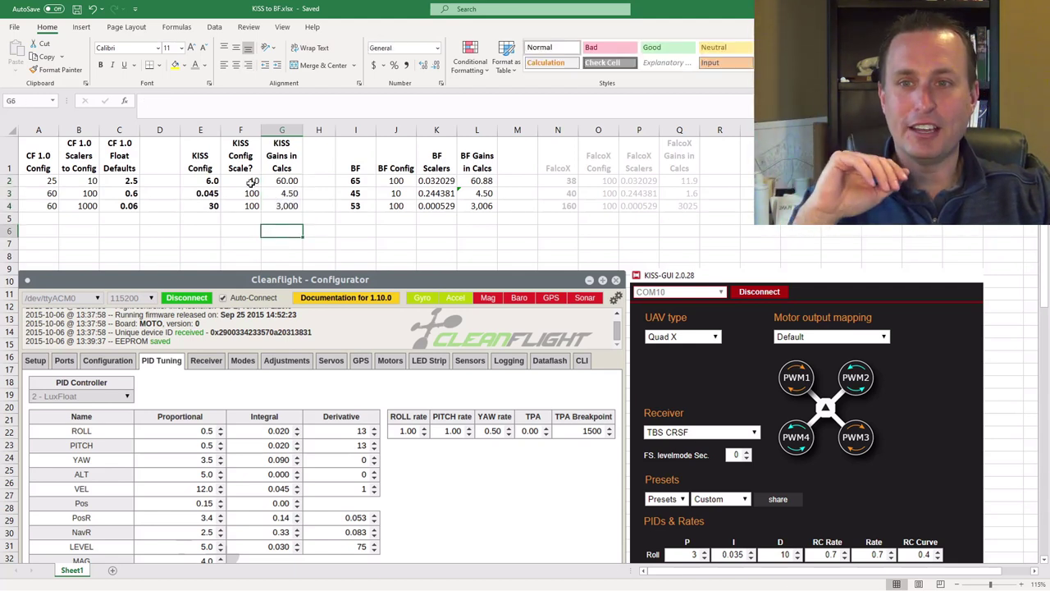
left_click(283, 182)
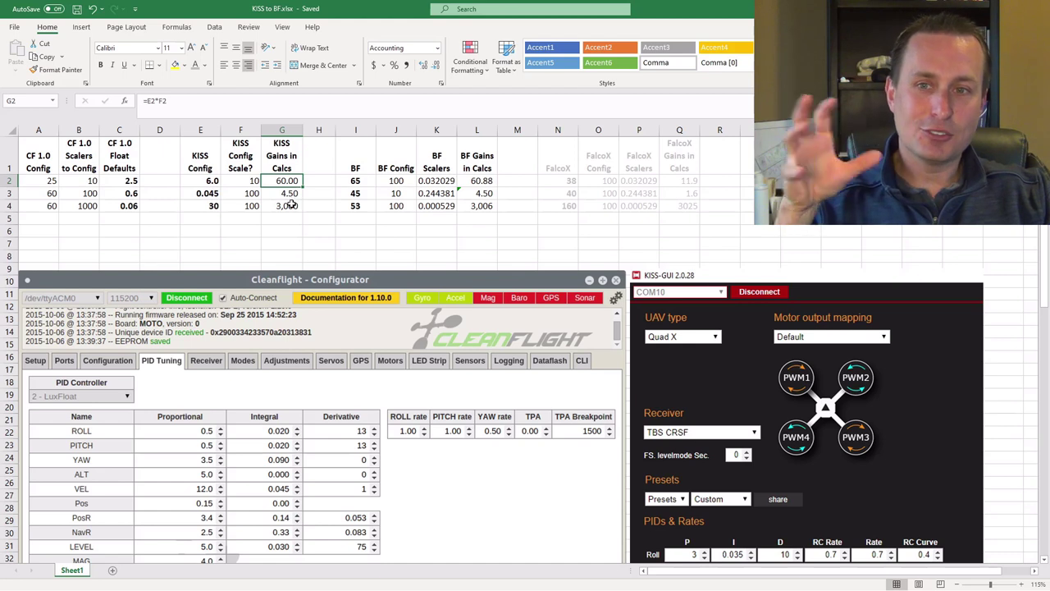
left_click(292, 205)
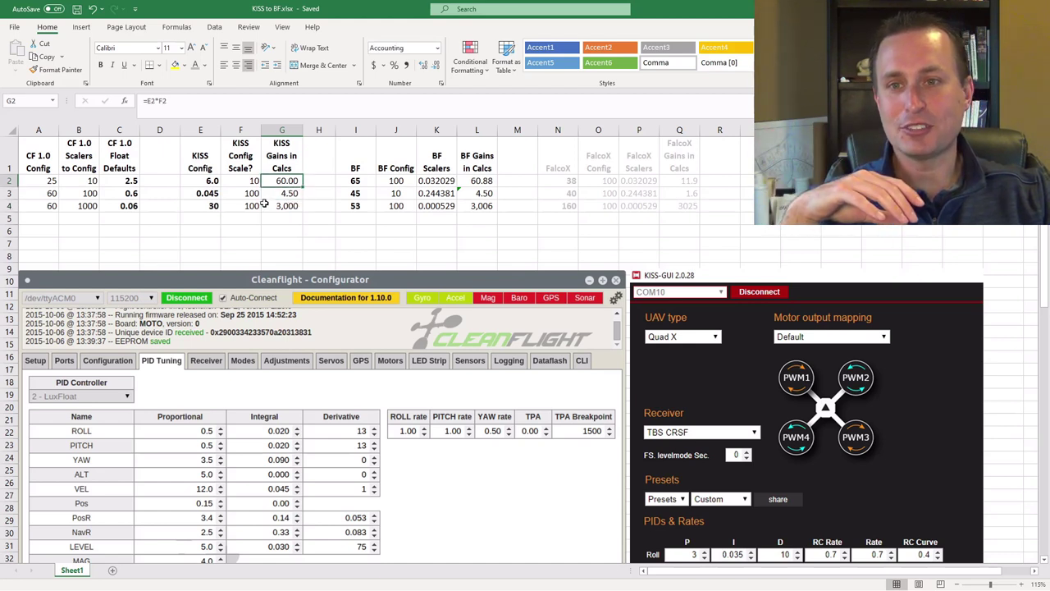
left_click_drag(253, 184, 248, 200)
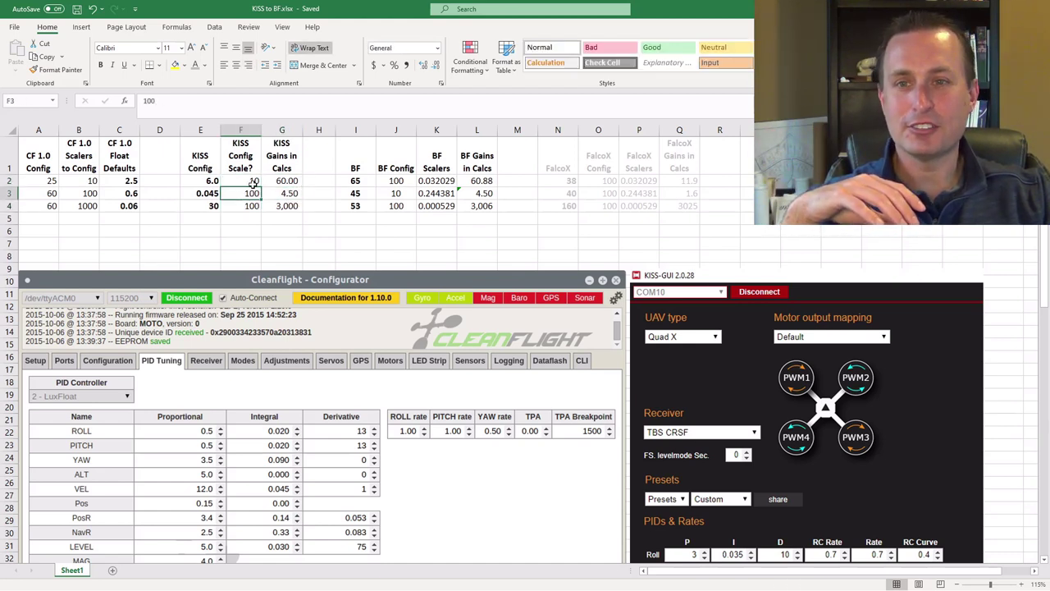
left_click(247, 206)
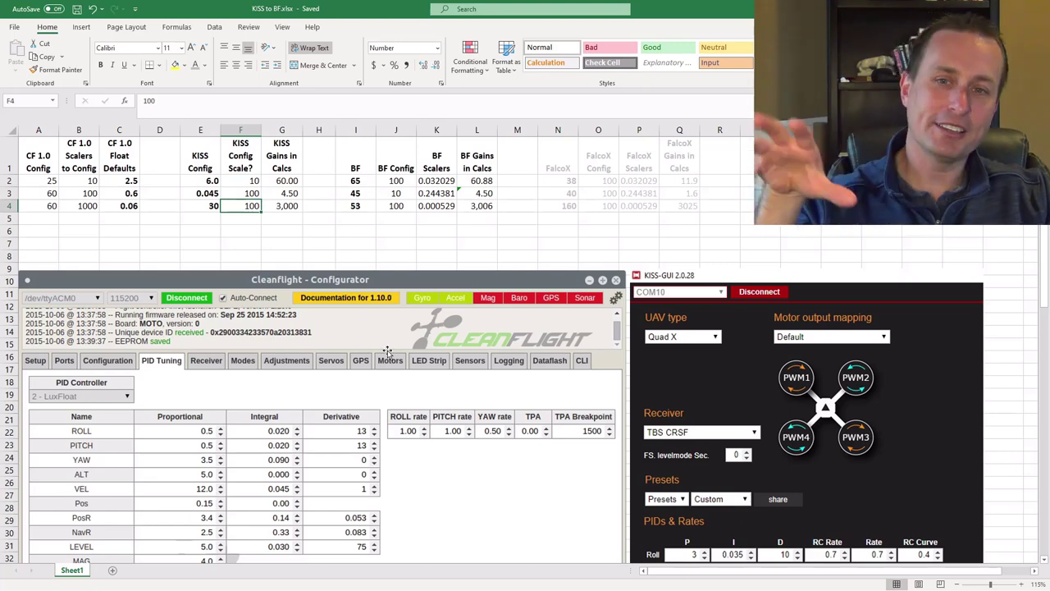
- Look through the Cleanflight and KISS-GUI PID reference images below the table, including the BetaFlight 1.10 LuxFloat defaults
scroll(386, 353, "down", 2)
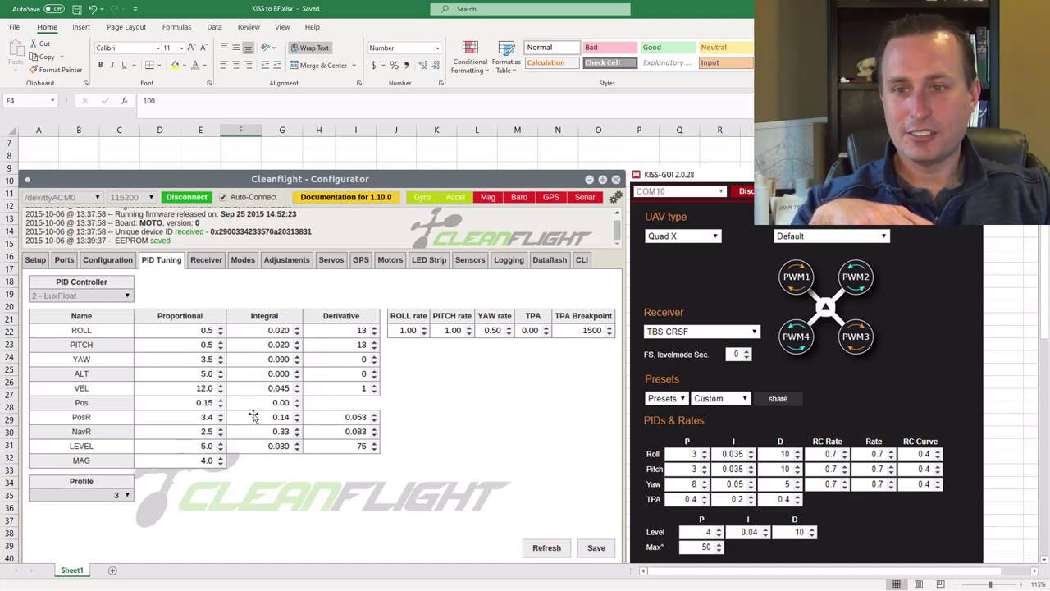
scroll(254, 410, "down", 11)
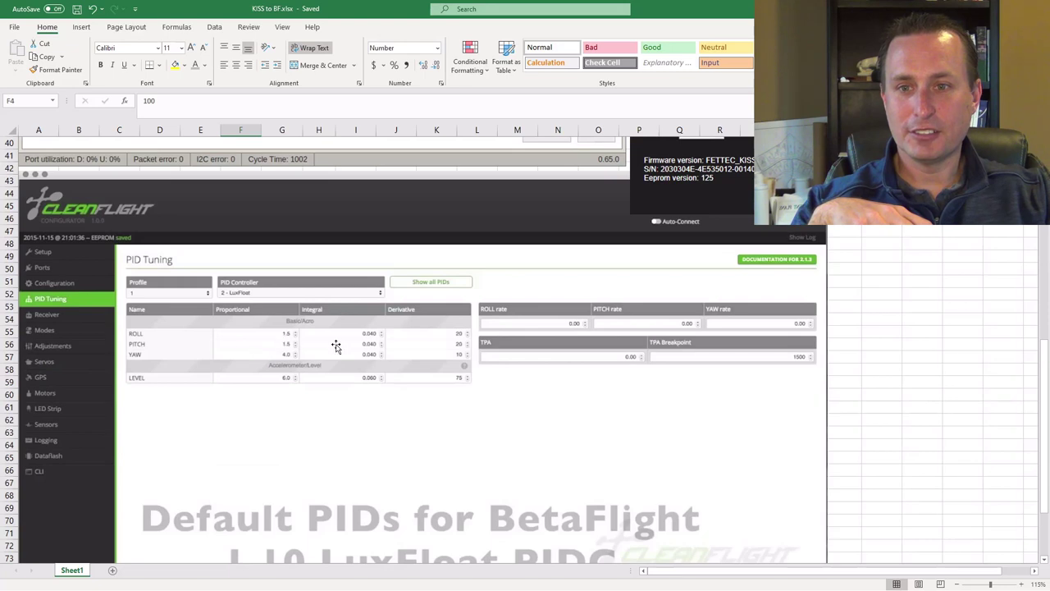
scroll(484, 462, "down", 2)
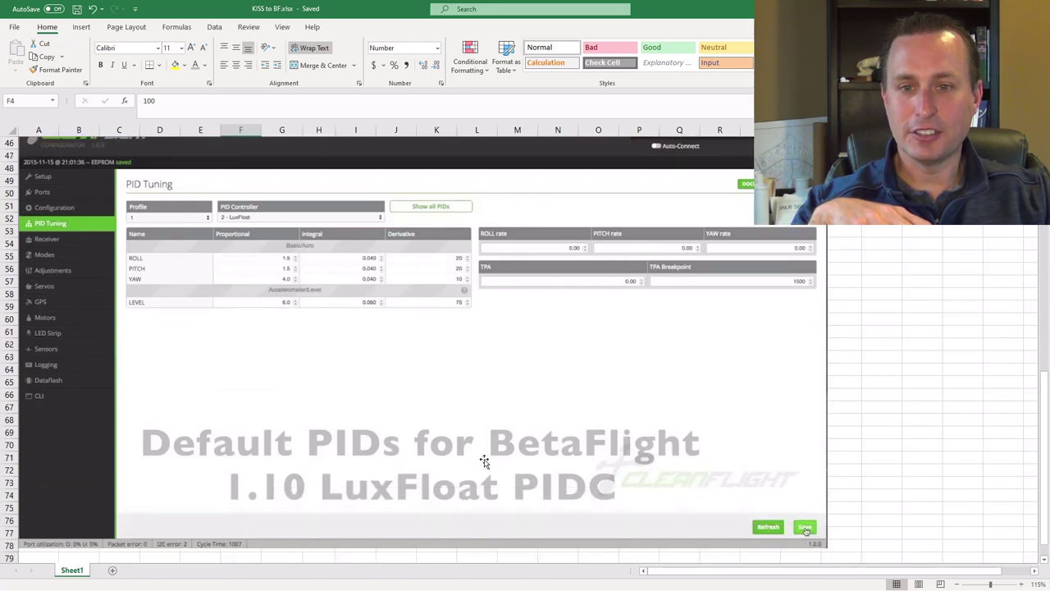
scroll(443, 467, "up", 5)
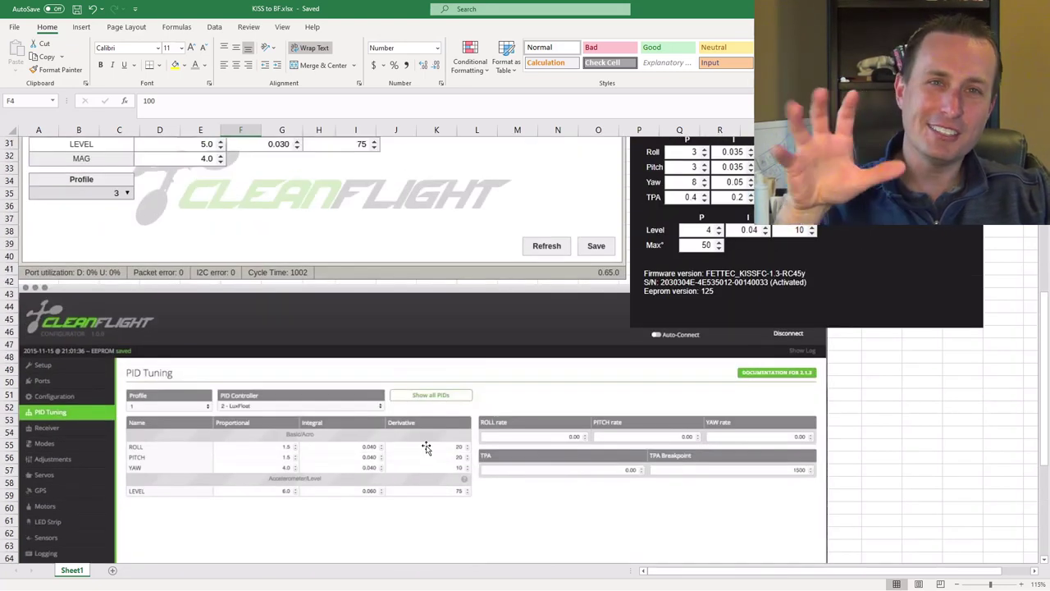
scroll(427, 444, "up", 3)
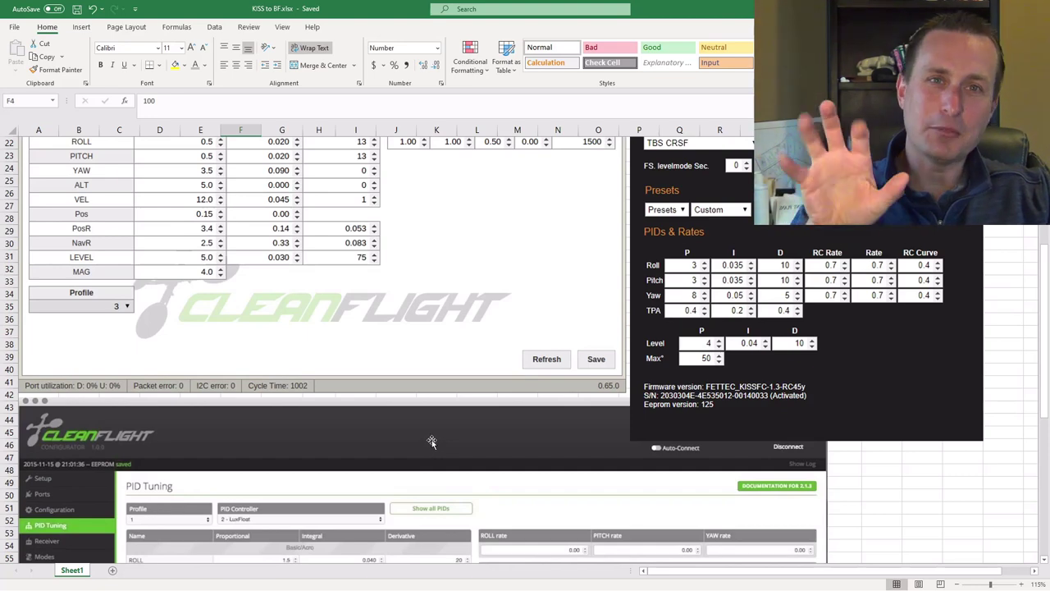
scroll(431, 439, "up", 4)
scroll(436, 433, "up", 3)
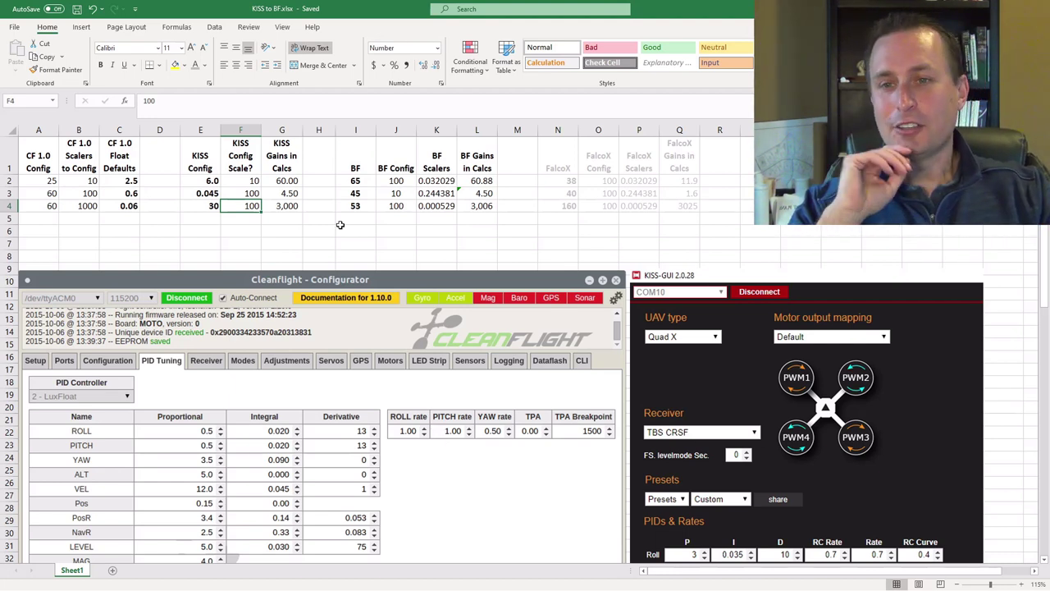
- Compare the KISS block E2:G4 with the Betaflight block I2:L4, including the final gains of both
left_click(289, 182)
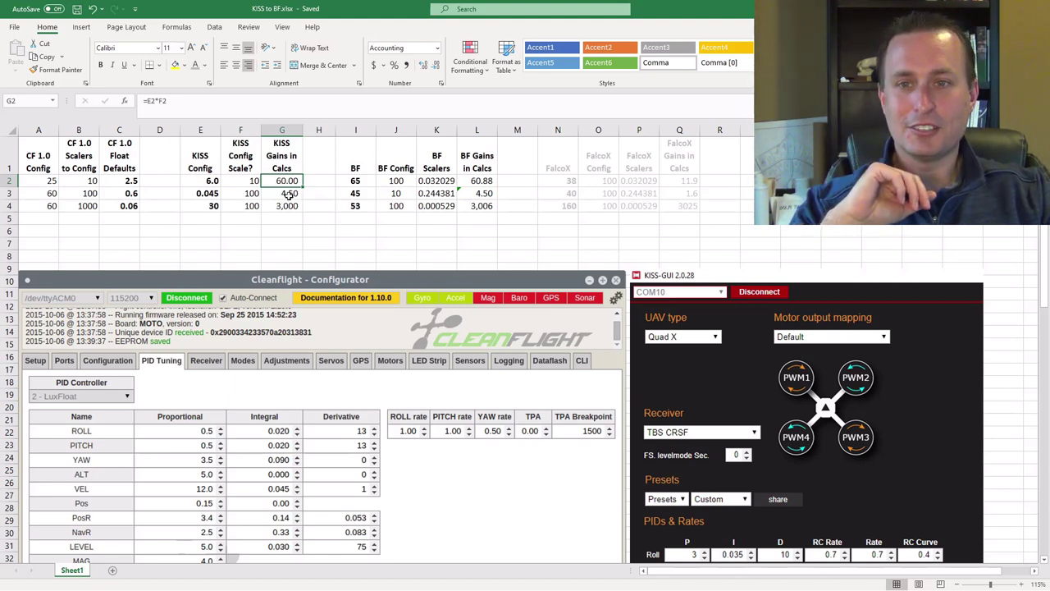
left_click(438, 235)
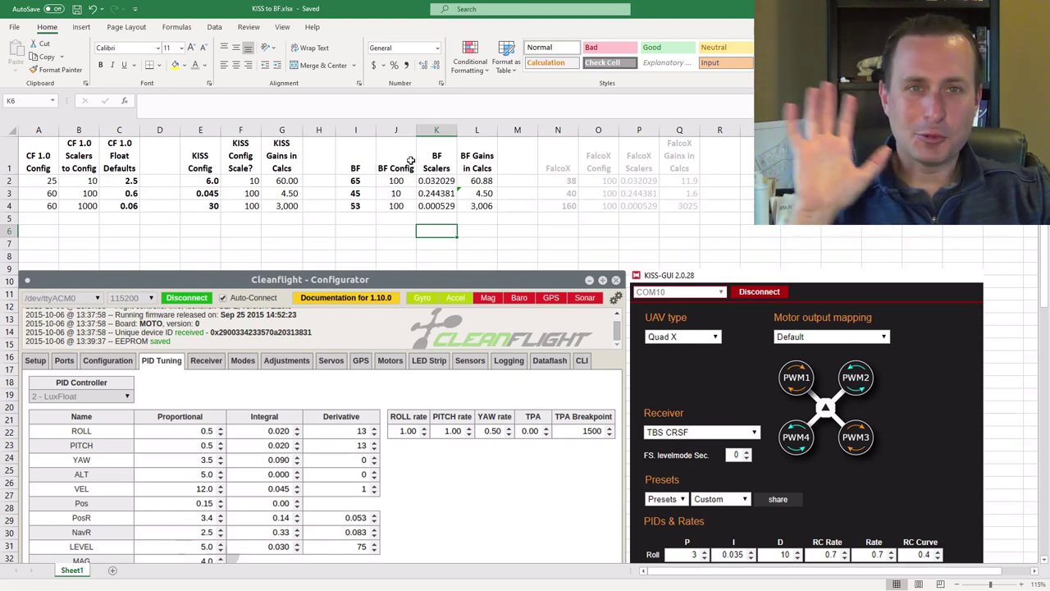
left_click(205, 154)
left_click_drag(205, 153, 486, 215)
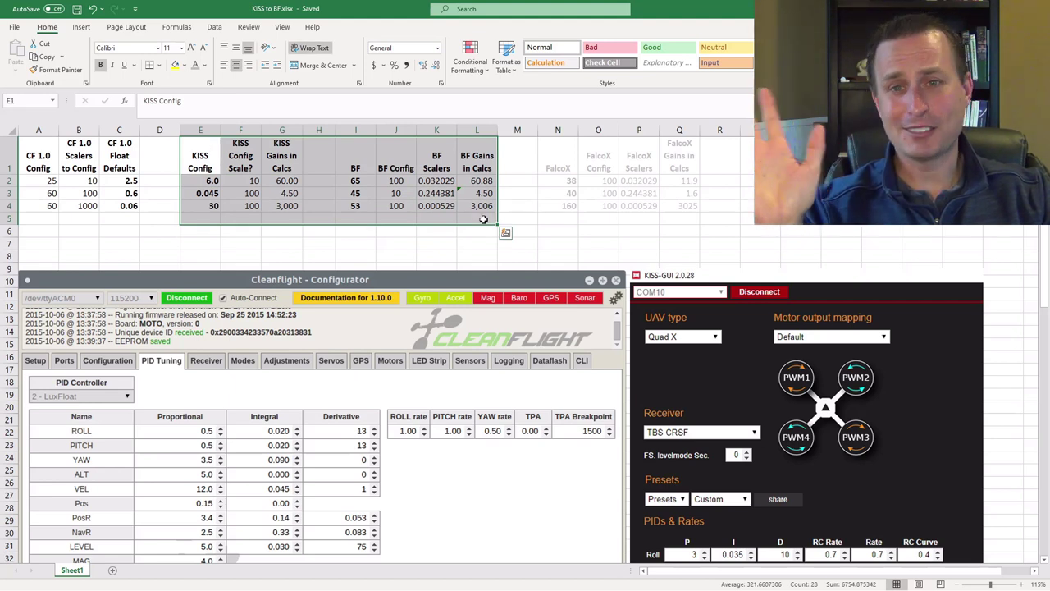
left_click(468, 235)
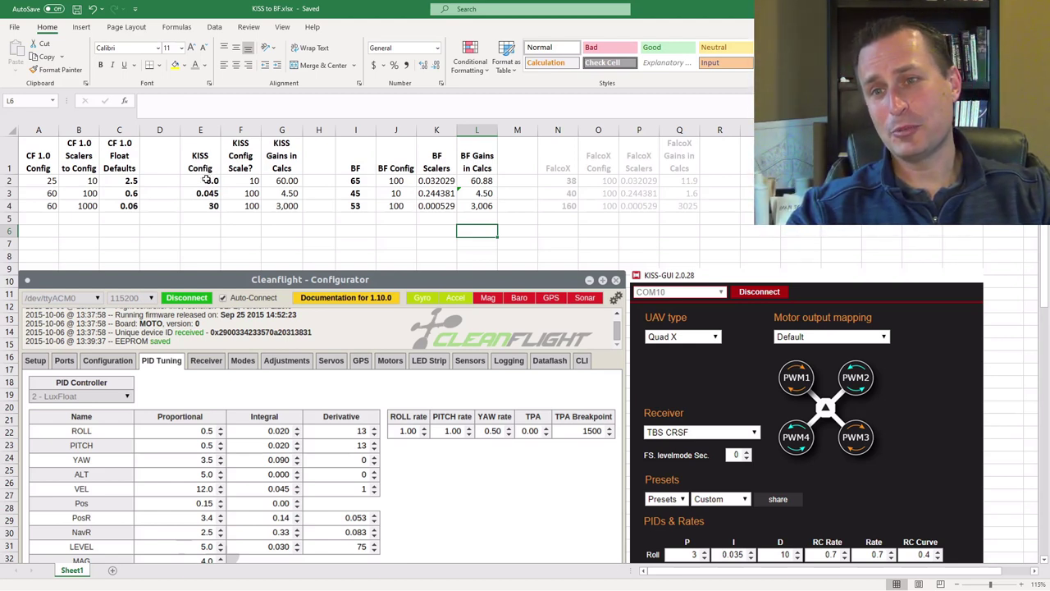
left_click_drag(208, 180, 283, 205)
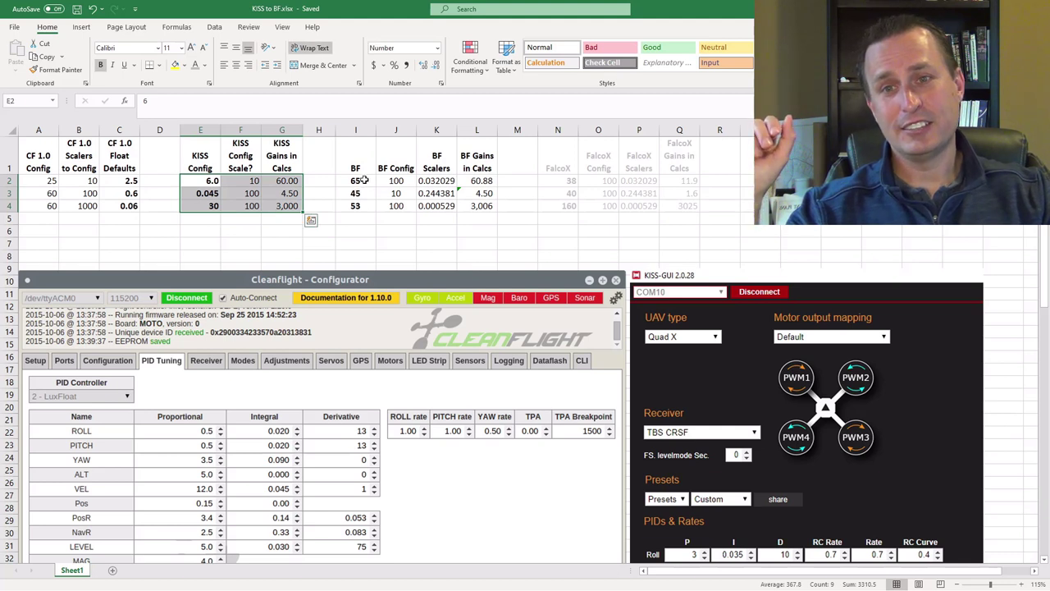
left_click_drag(363, 180, 480, 205)
left_click(379, 227)
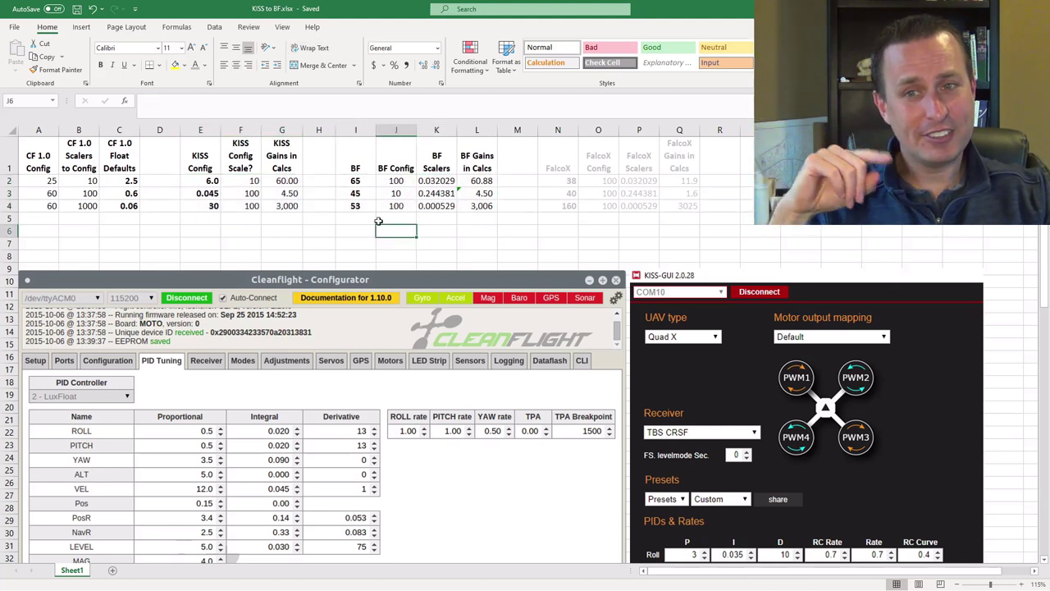
- Examine the BF values, BF Config factors, BF Scalers and resulting gains in I2:L4
left_click(361, 182)
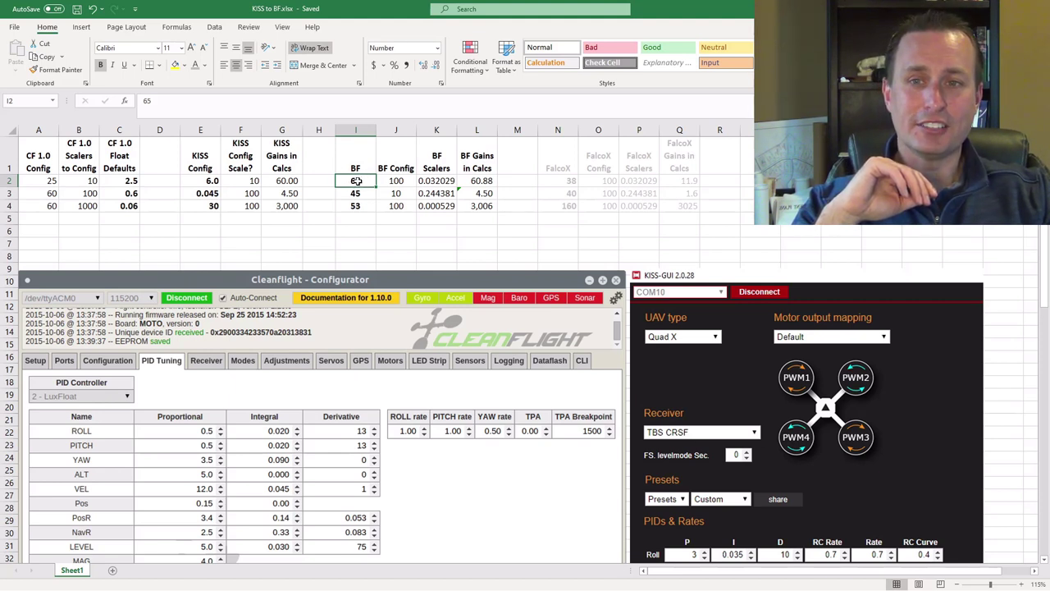
left_click(357, 207)
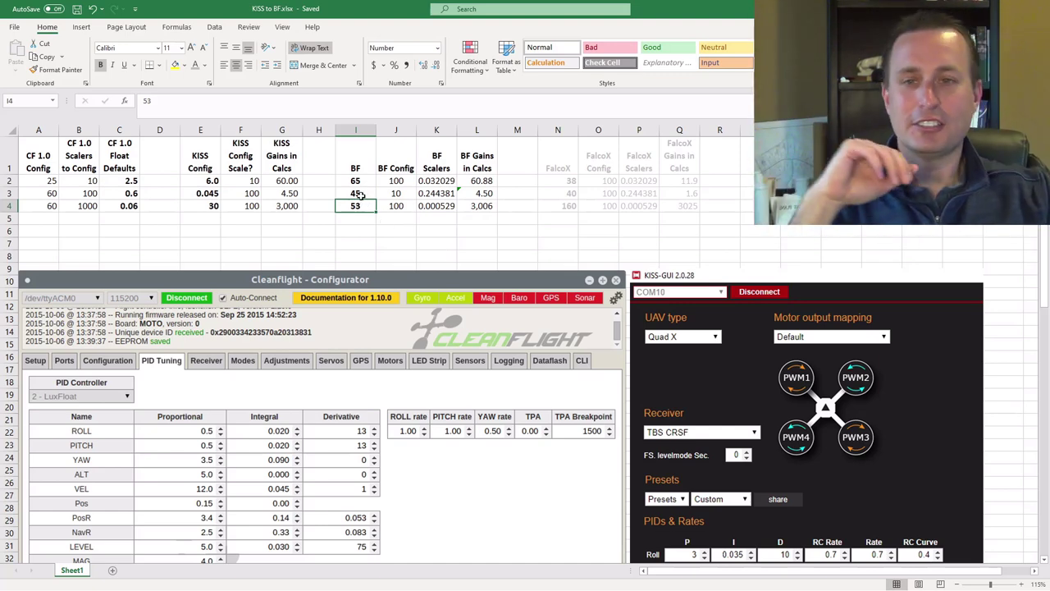
left_click(396, 207)
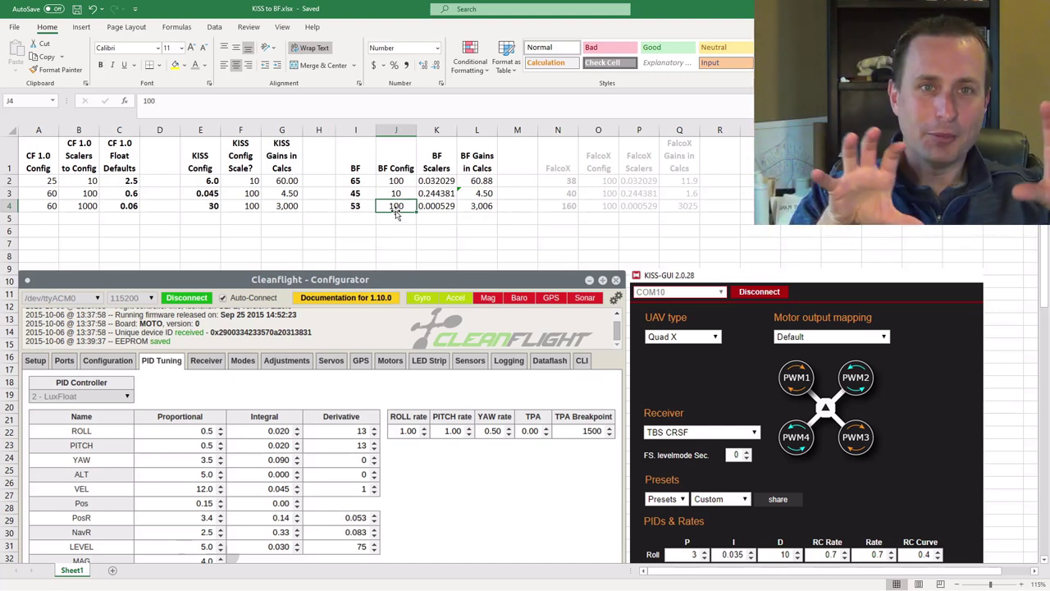
left_click(407, 229)
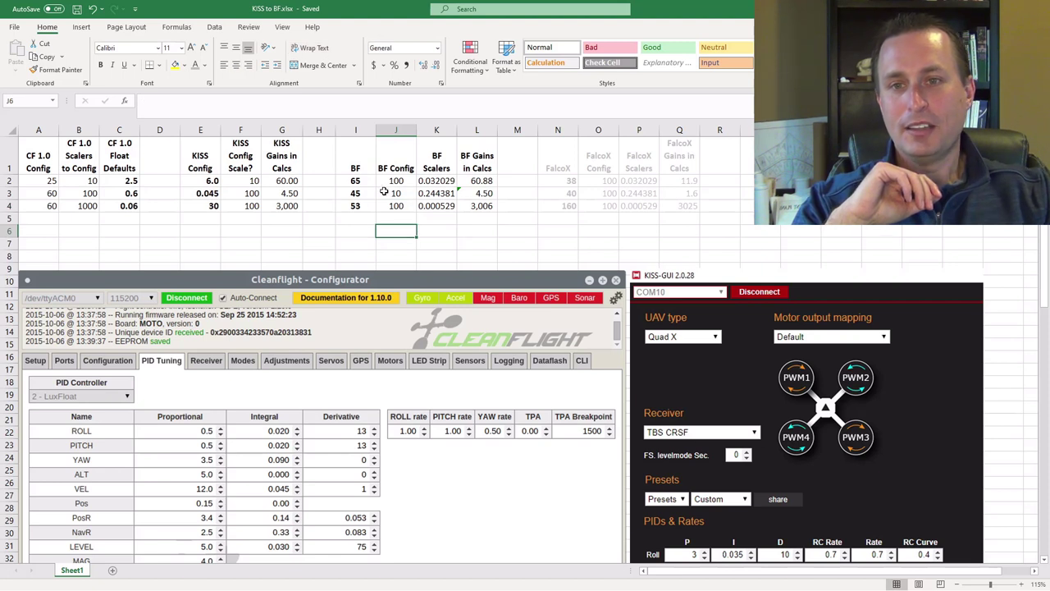
left_click_drag(357, 179, 484, 206)
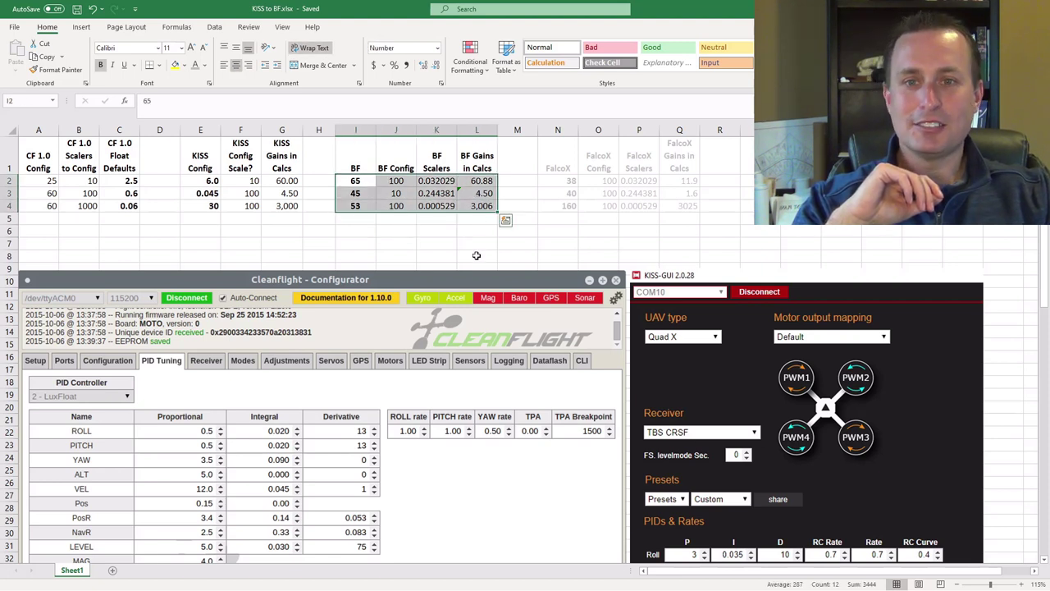
- Compare the final KISS Gains in Calcs in column G with the final BF Gains in Calcs in column L
left_click(474, 243)
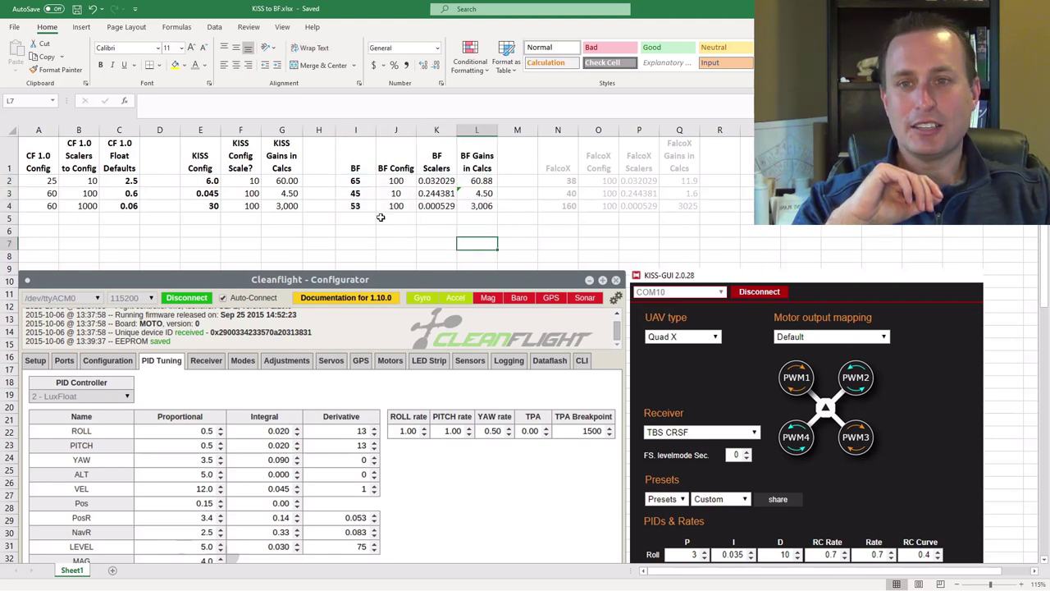
left_click(476, 206)
left_click(480, 216)
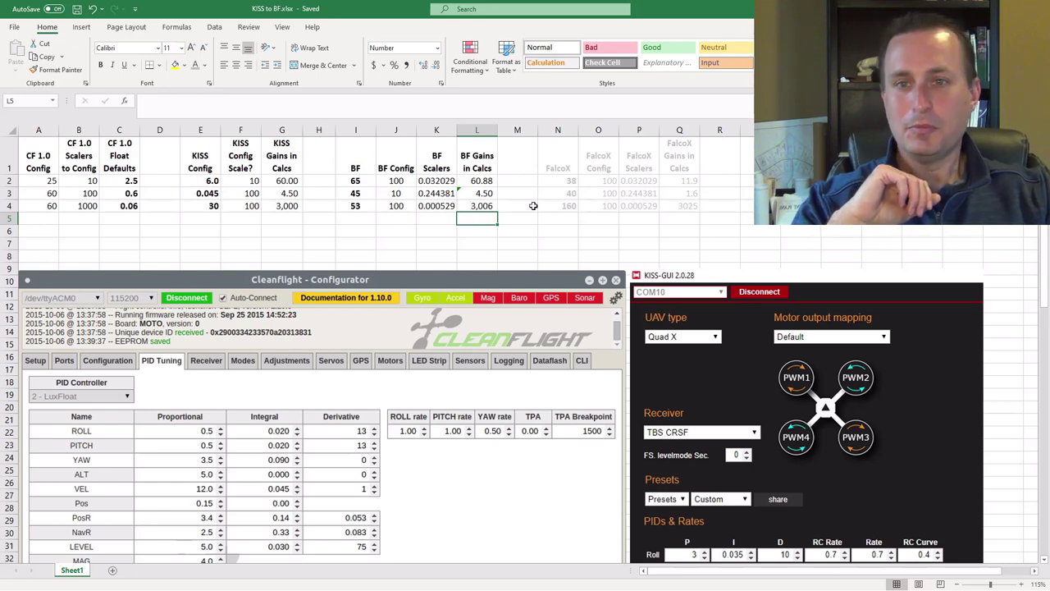
left_click_drag(205, 157, 479, 219)
left_click(395, 240)
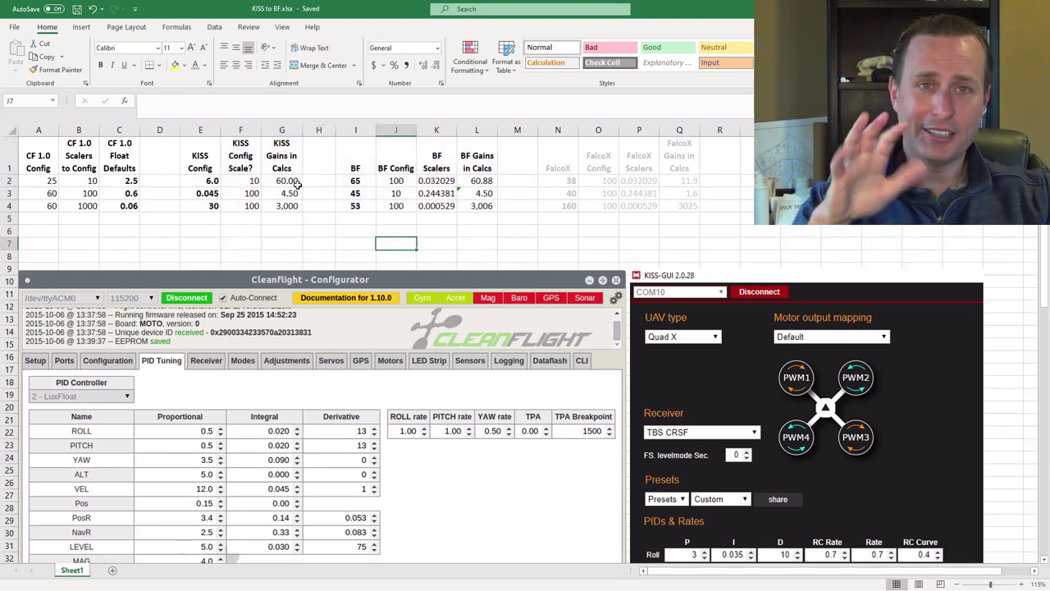
left_click(331, 223)
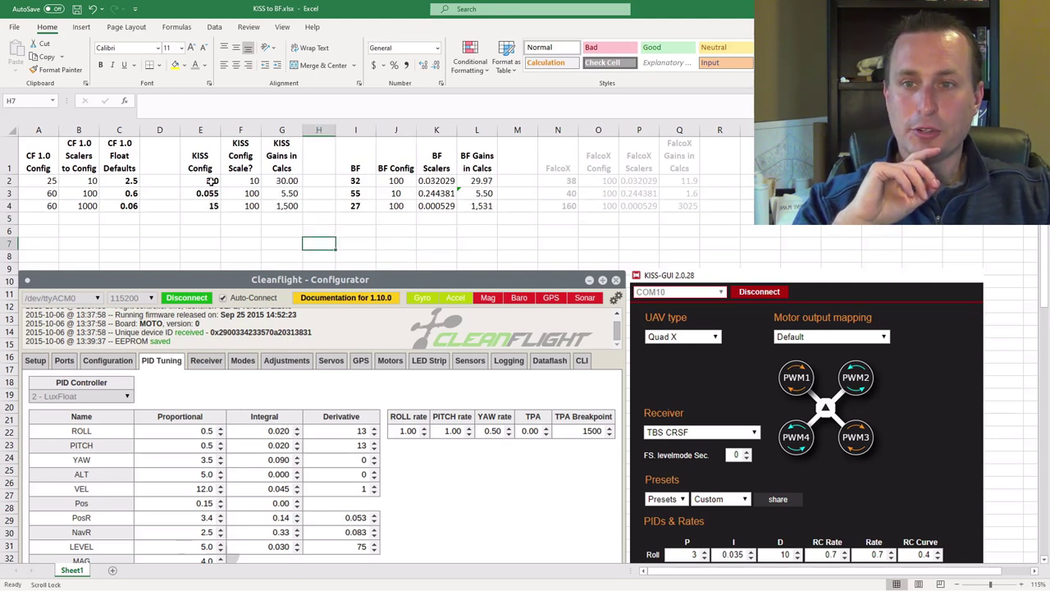
- Compare the KISS Config values in E2:E4 with the equivalent BF values in I2:I4, and check the BF gain formula in L2
left_click(212, 181)
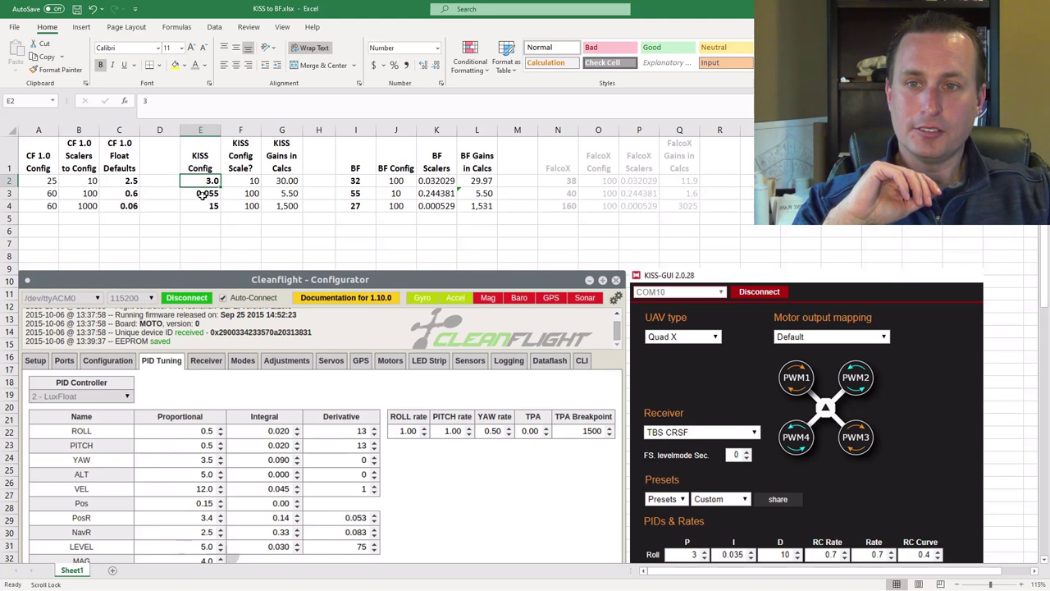
left_click(205, 207)
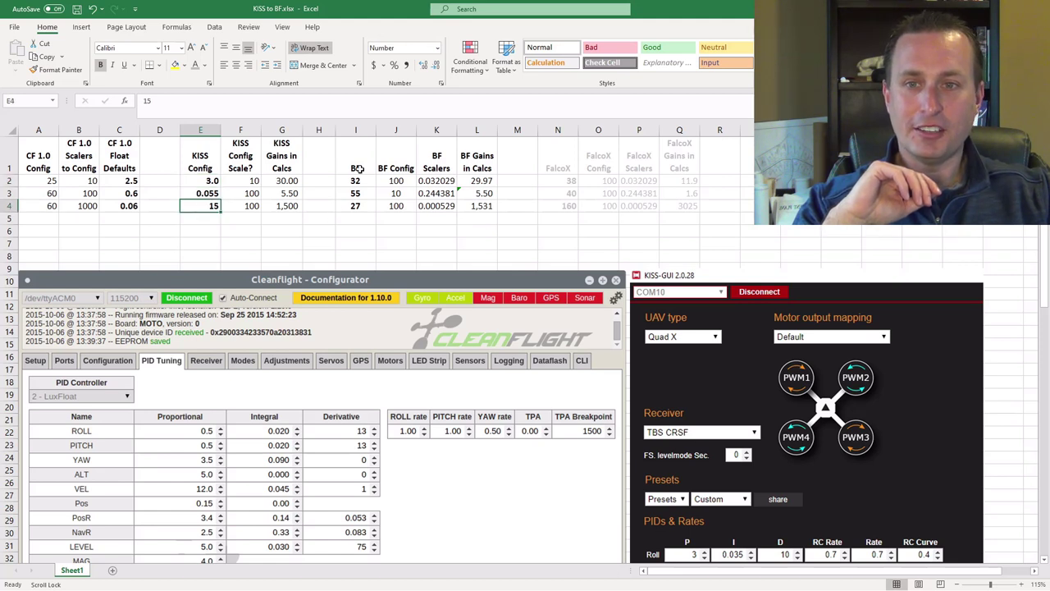
left_click(431, 194)
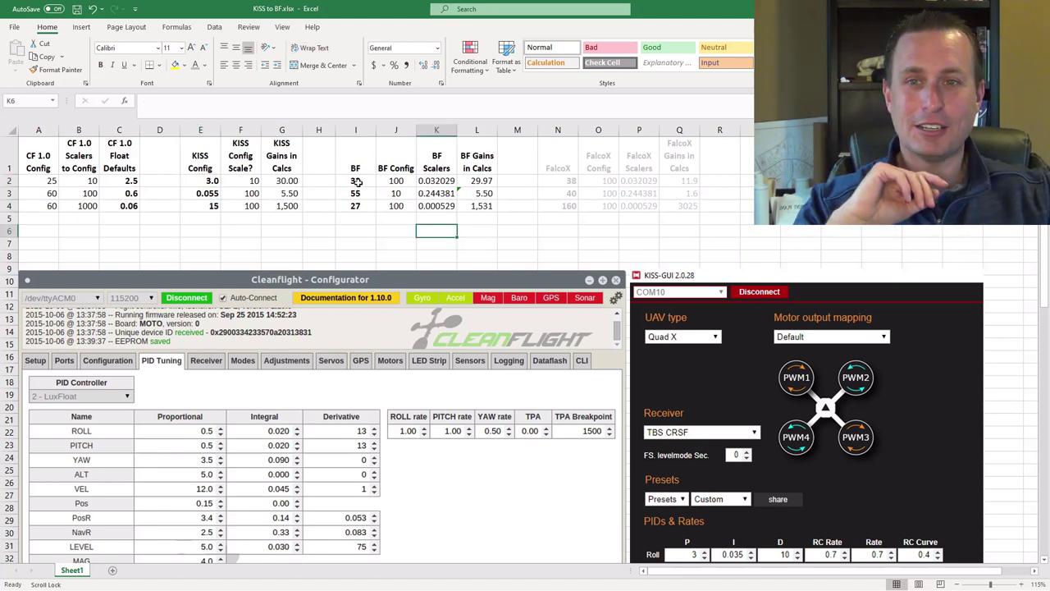
left_click(359, 184)
left_click(361, 196)
left_click(364, 209)
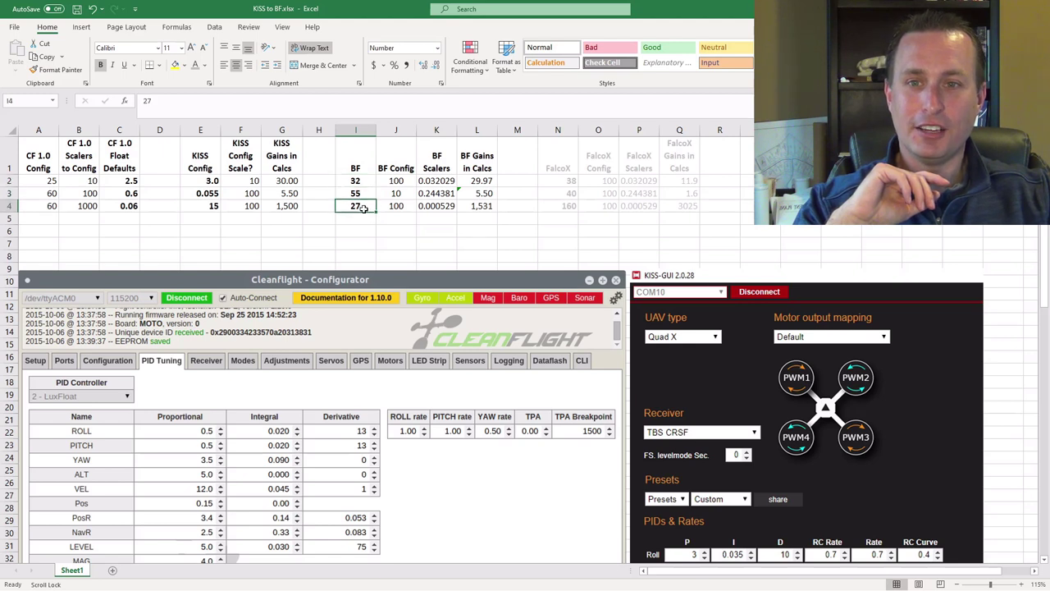
left_click(475, 181)
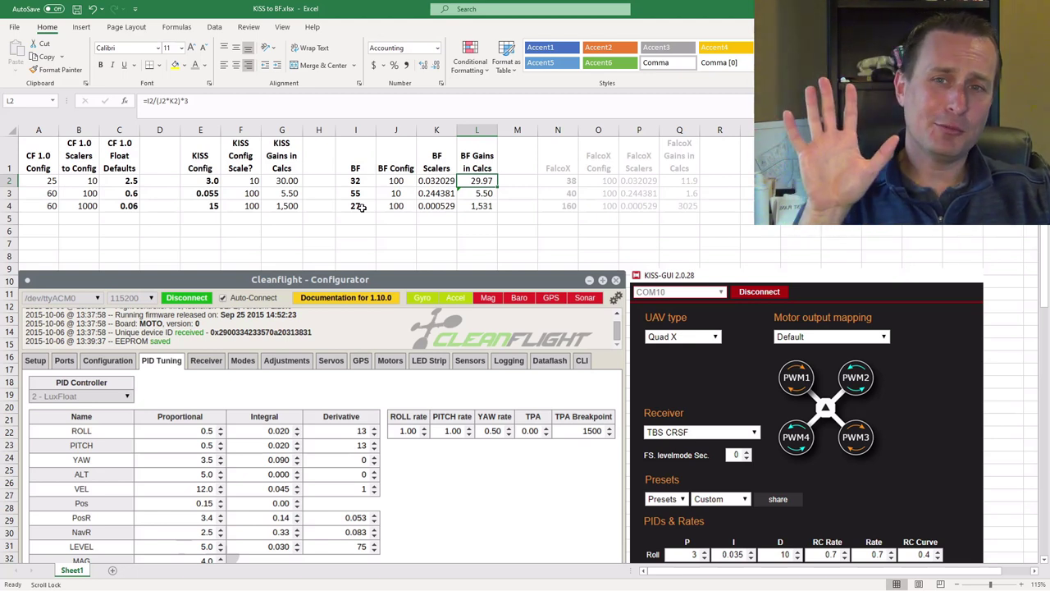
left_click(215, 156)
left_click_drag(230, 152, 466, 209)
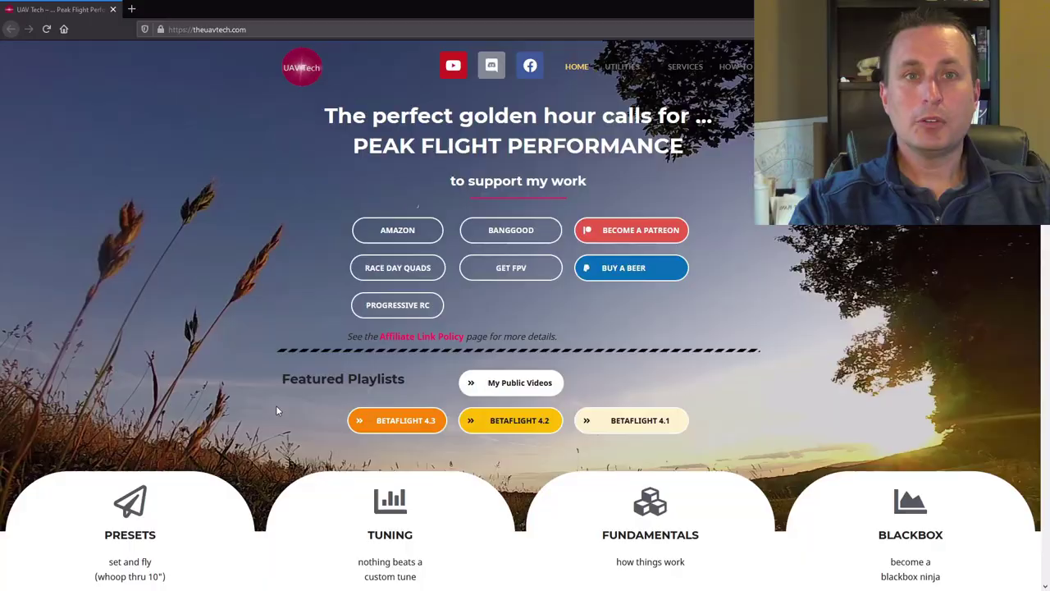
- Open the Presets page on theuavtech.com and look through its presets from Whoops and Toothpicks down to the 6"/7" Freestyle/Cruiser section
key("F5")
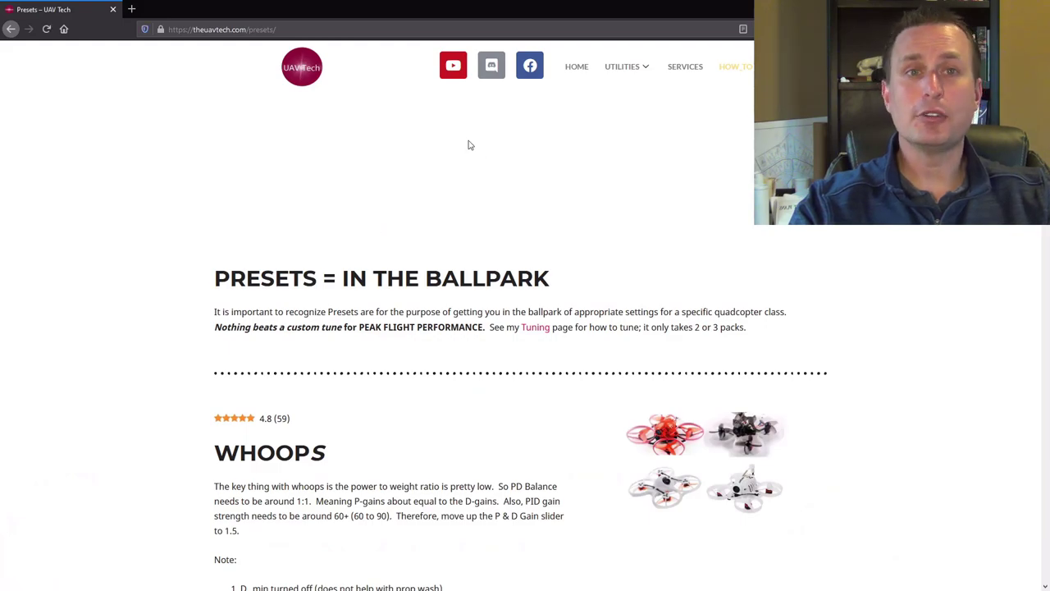
scroll(480, 173, "down", 6)
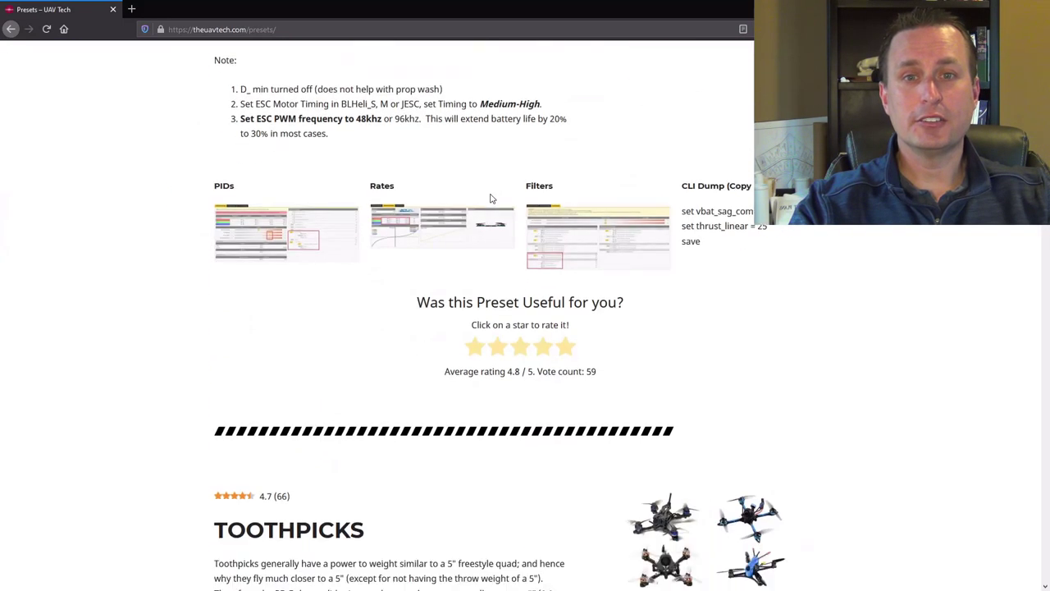
scroll(492, 198, "down", 12)
scroll(491, 199, "down", 15)
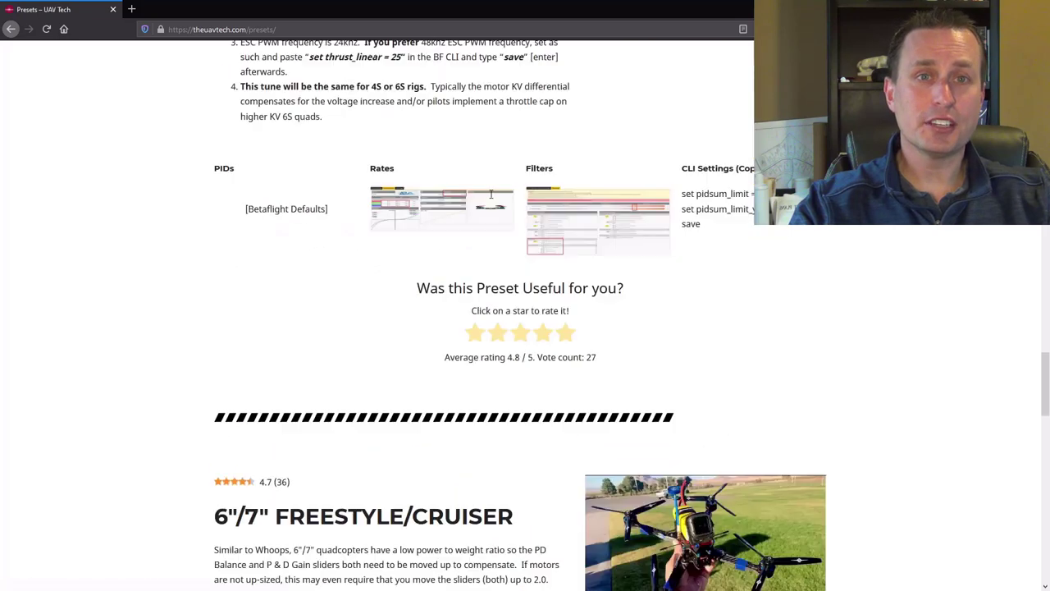